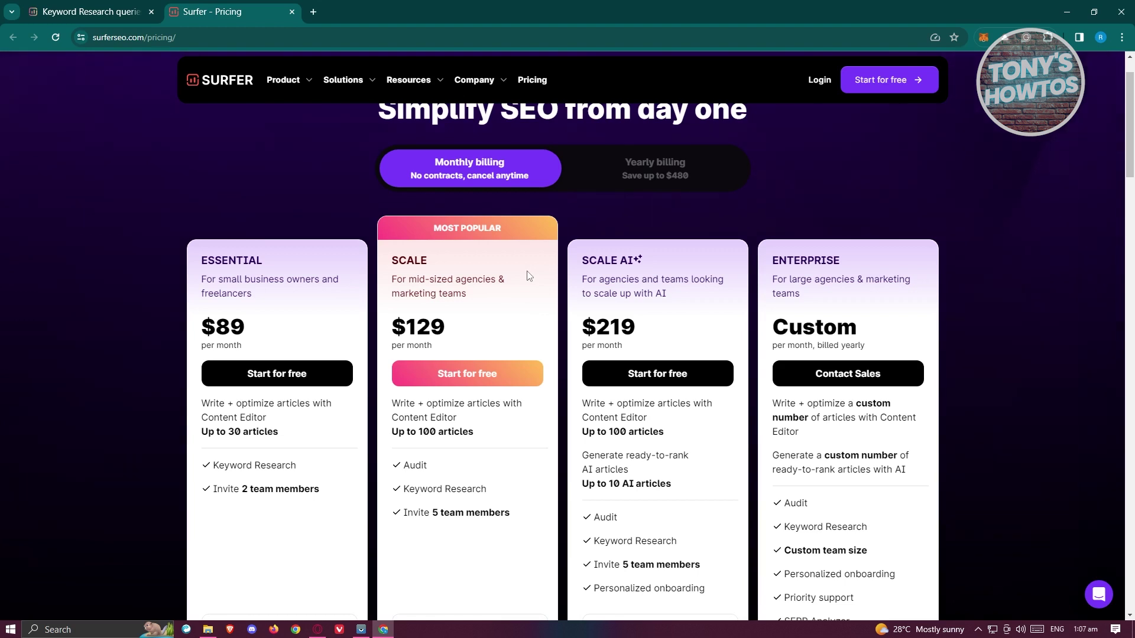
Close the Pricing tab and return to the Home dashboard showing the 3-day trial limits.
{"action": "scroll", "coordinate": [540, 325], "scroll_direction": "down", "scroll_amount": 3}
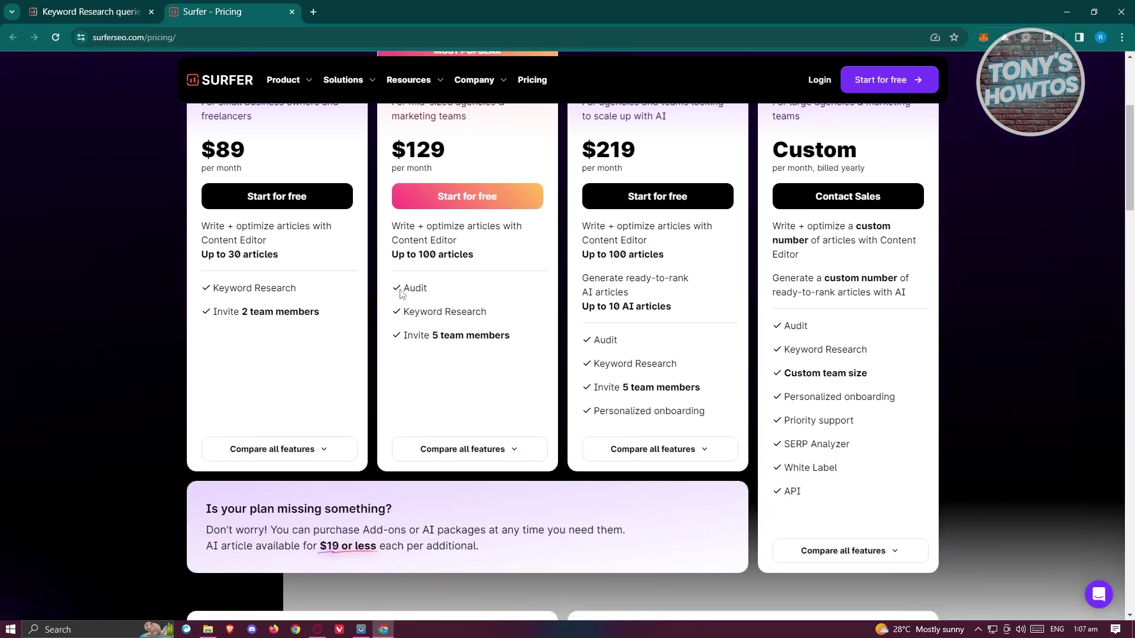
{"action": "scroll", "coordinate": [400, 294], "scroll_direction": "up", "scroll_amount": 2}
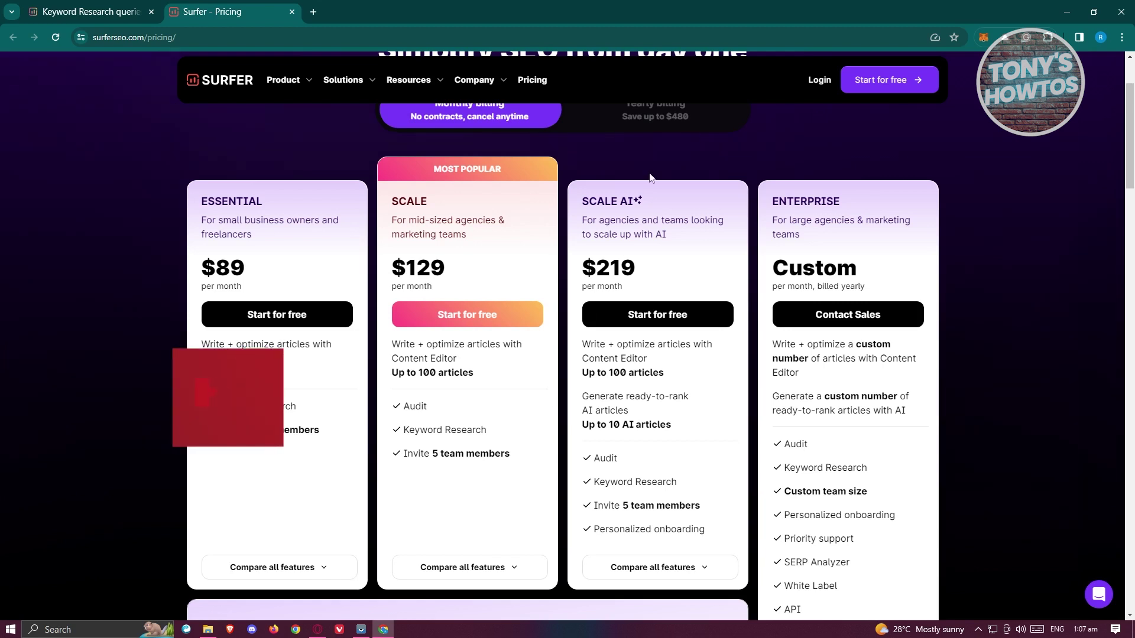
{"action": "scroll", "coordinate": [704, 421], "scroll_direction": "down", "scroll_amount": 1}
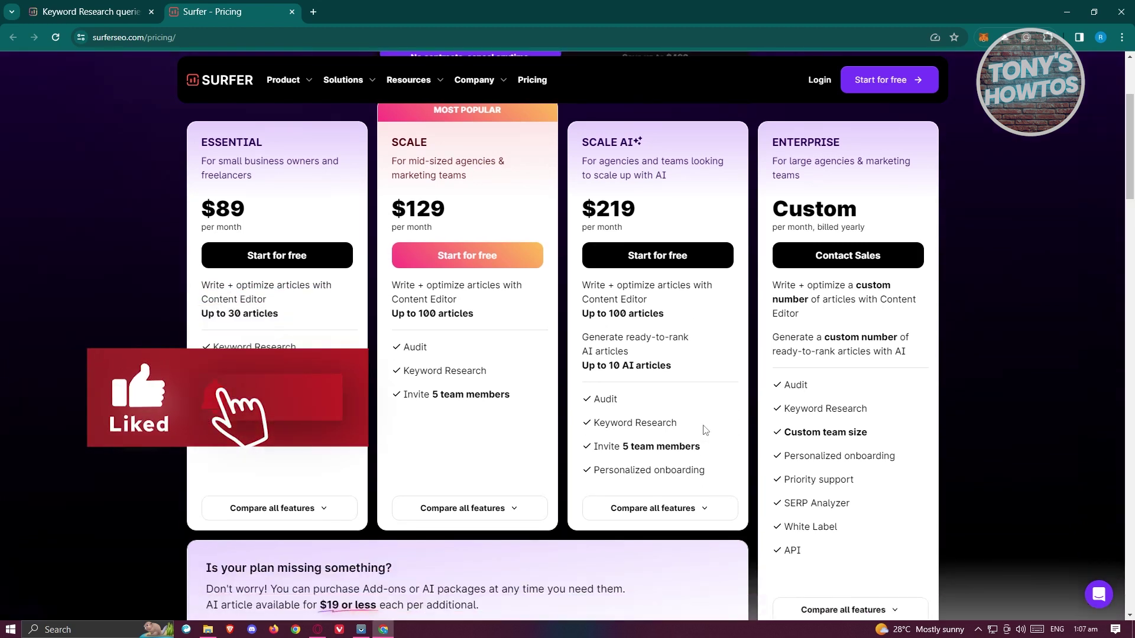
{"action": "scroll", "coordinate": [721, 456], "scroll_direction": "up", "scroll_amount": 1}
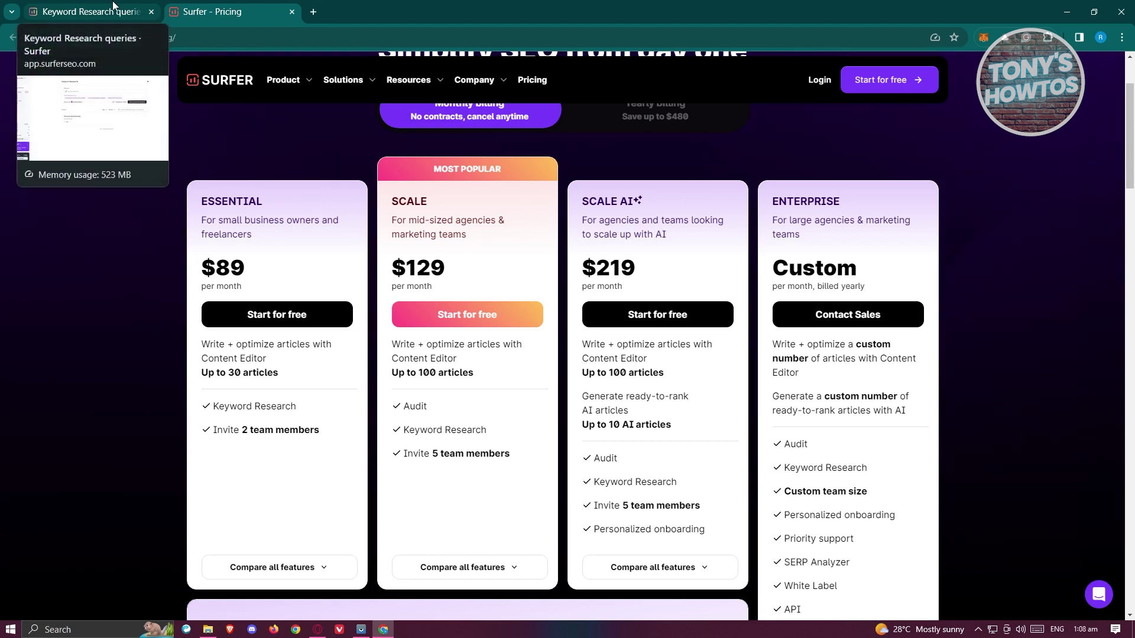
{"action": "left_click", "coordinate": [113, 7]}
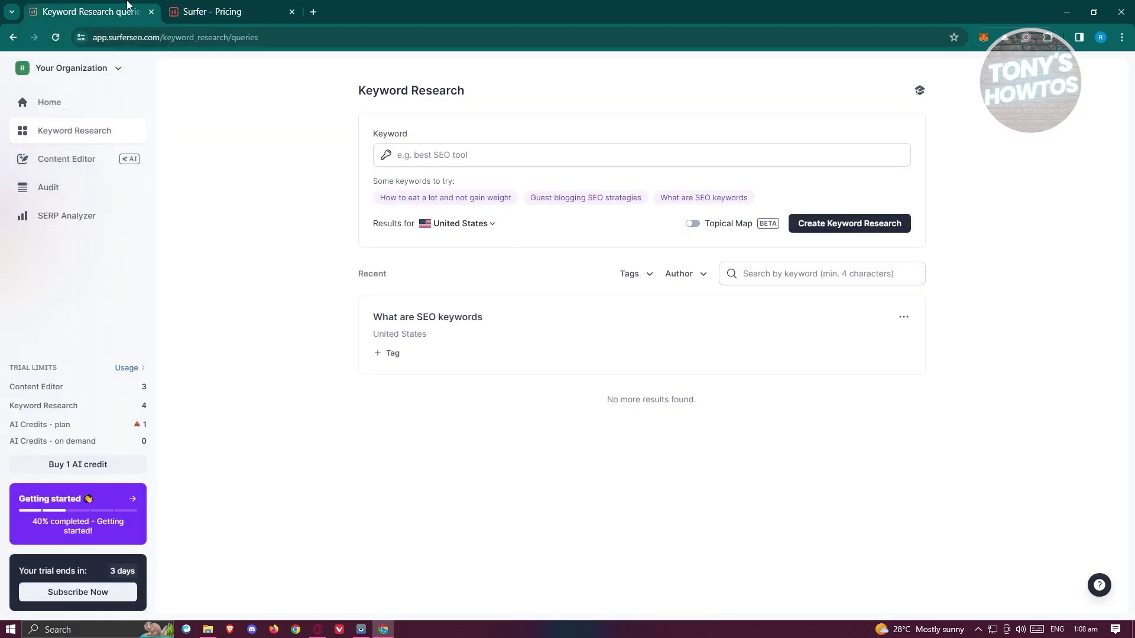
{"action": "left_click", "coordinate": [292, 13]}
{"action": "left_click", "coordinate": [78, 111]}
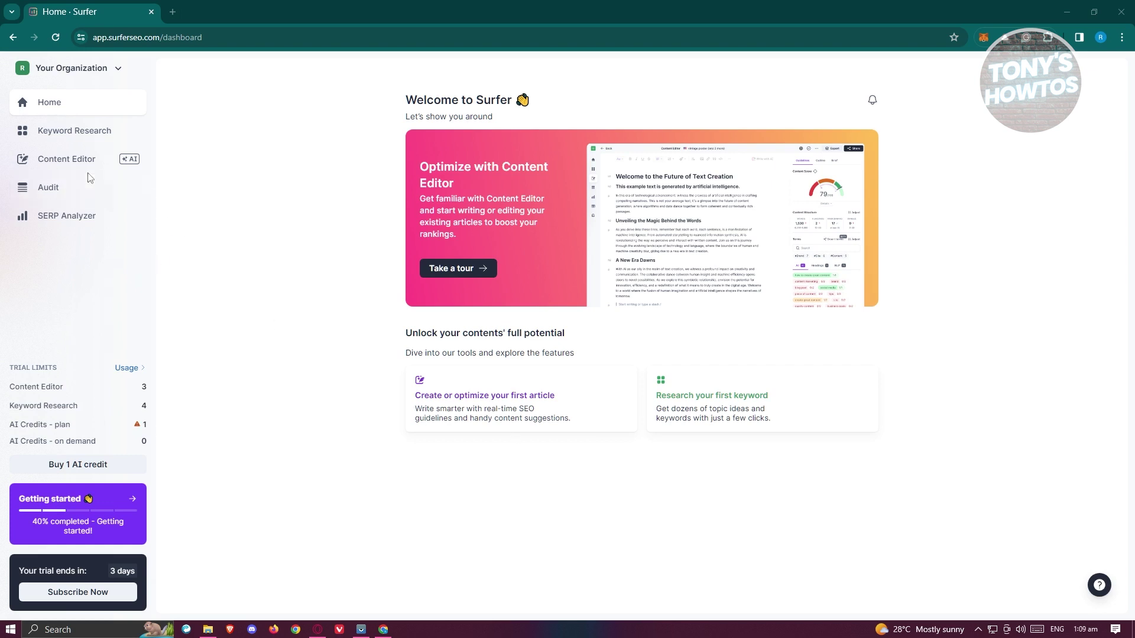
{"action": "left_click", "coordinate": [118, 219]}
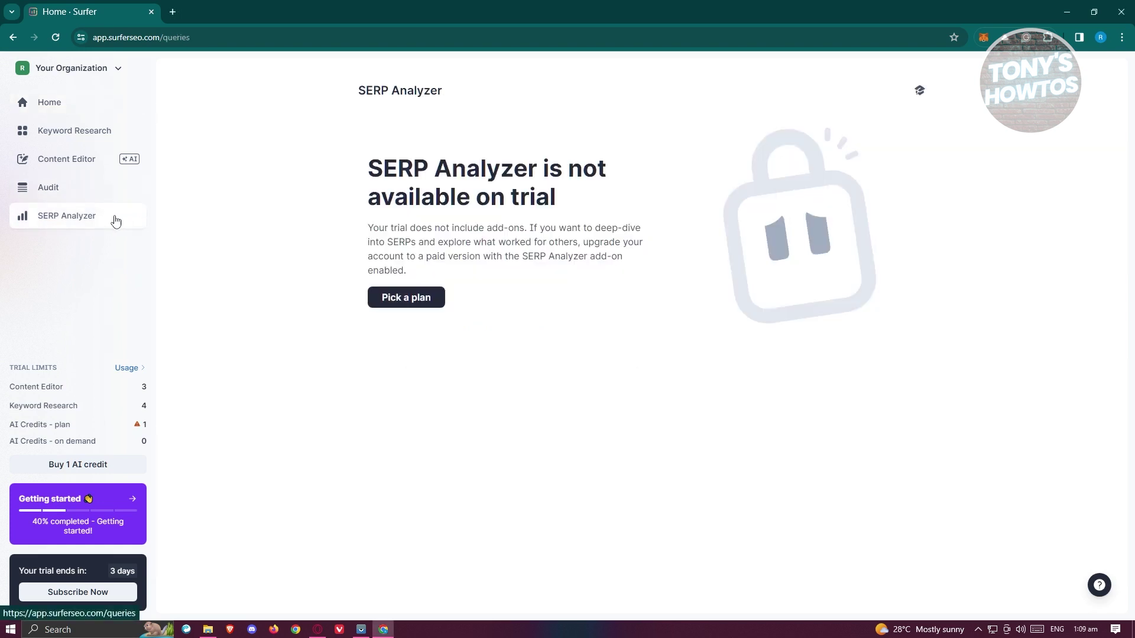
{"action": "left_click", "coordinate": [87, 195]}
{"action": "left_click", "coordinate": [95, 106]}
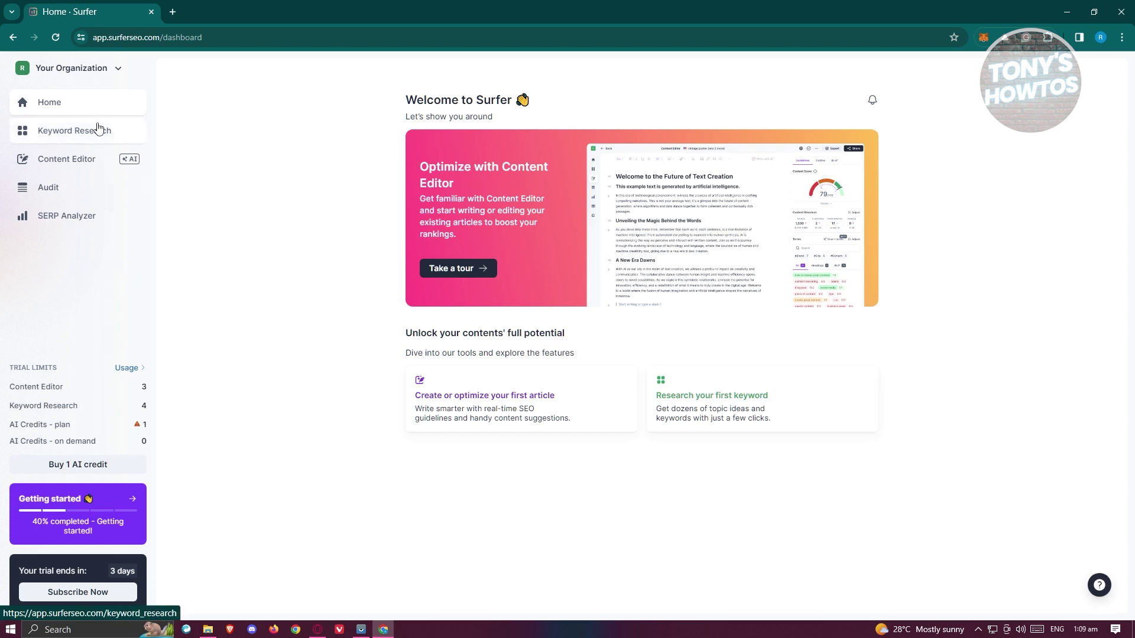
Start a United States keyword research for the suggested phrase 'How to eat a lot and not gain weight'.
{"action": "left_click", "coordinate": [98, 129]}
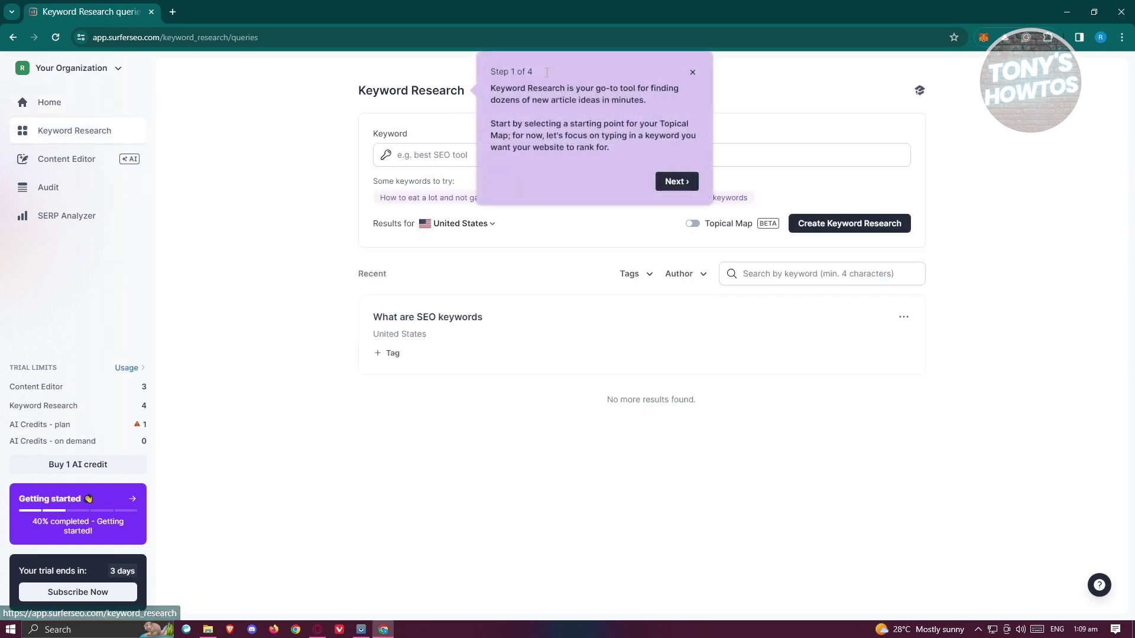
{"action": "left_click", "coordinate": [695, 76]}
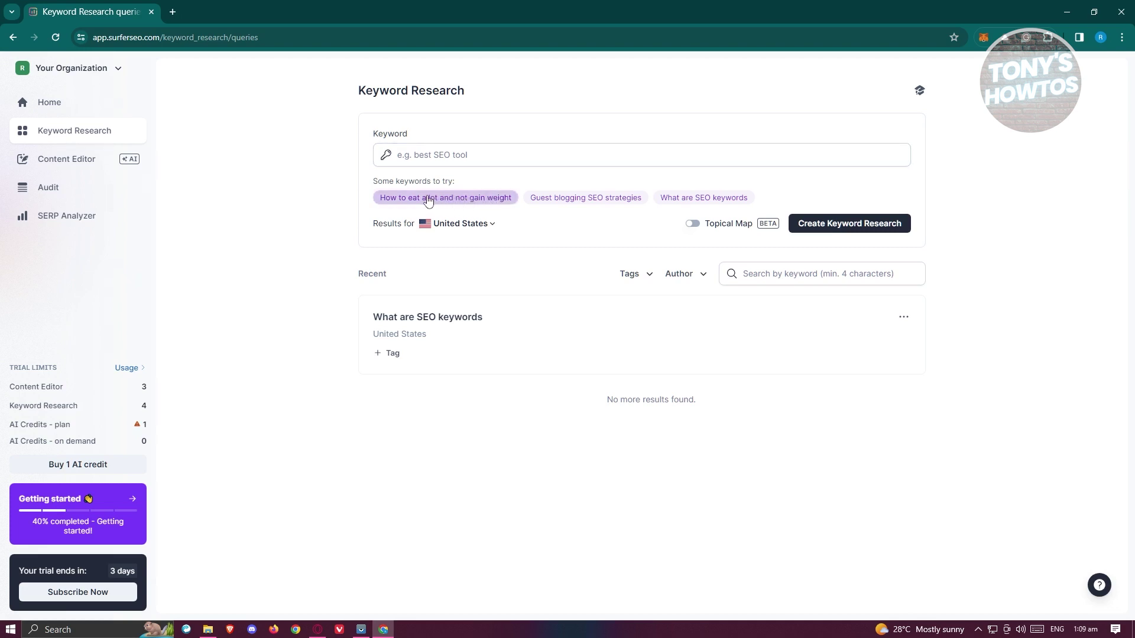
{"action": "left_click", "coordinate": [429, 200]}
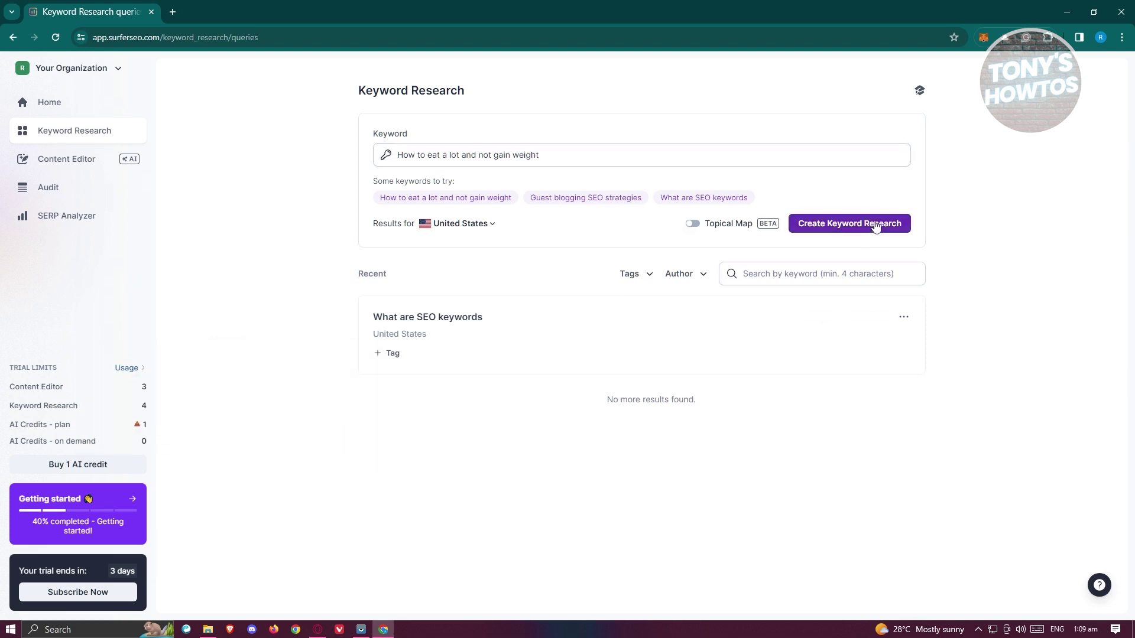
{"action": "left_click", "coordinate": [876, 227]}
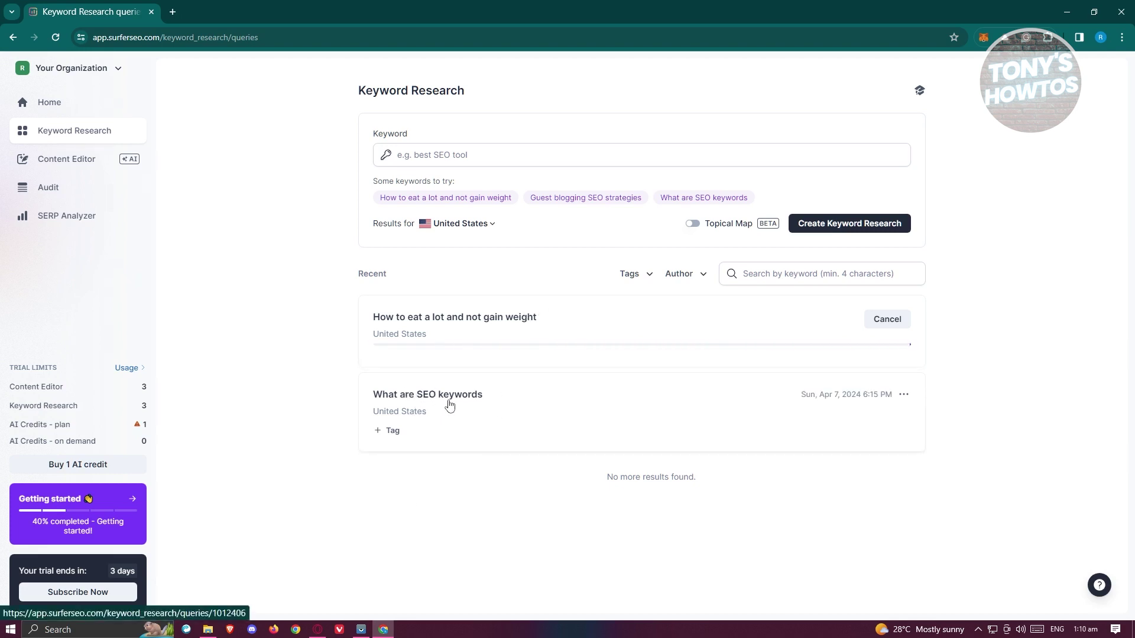
Open the 'What are SEO keywords' research to browse its 134 clusters, like seo contents and google seo.
{"action": "left_click", "coordinate": [476, 402]}
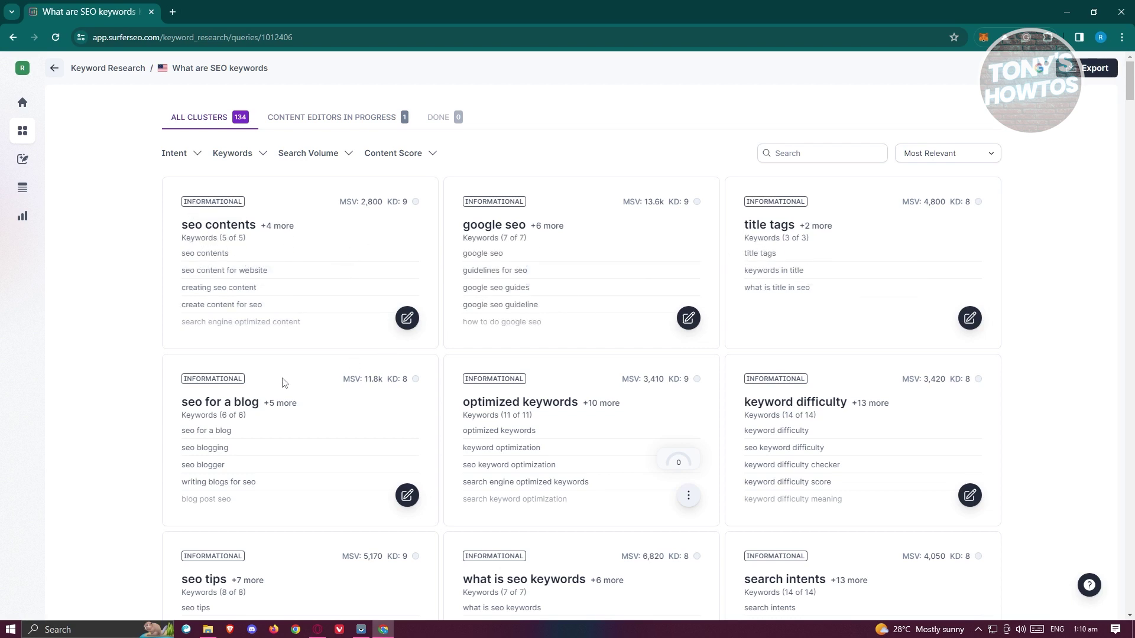
{"action": "scroll", "coordinate": [646, 433], "scroll_direction": "down", "scroll_amount": 1}
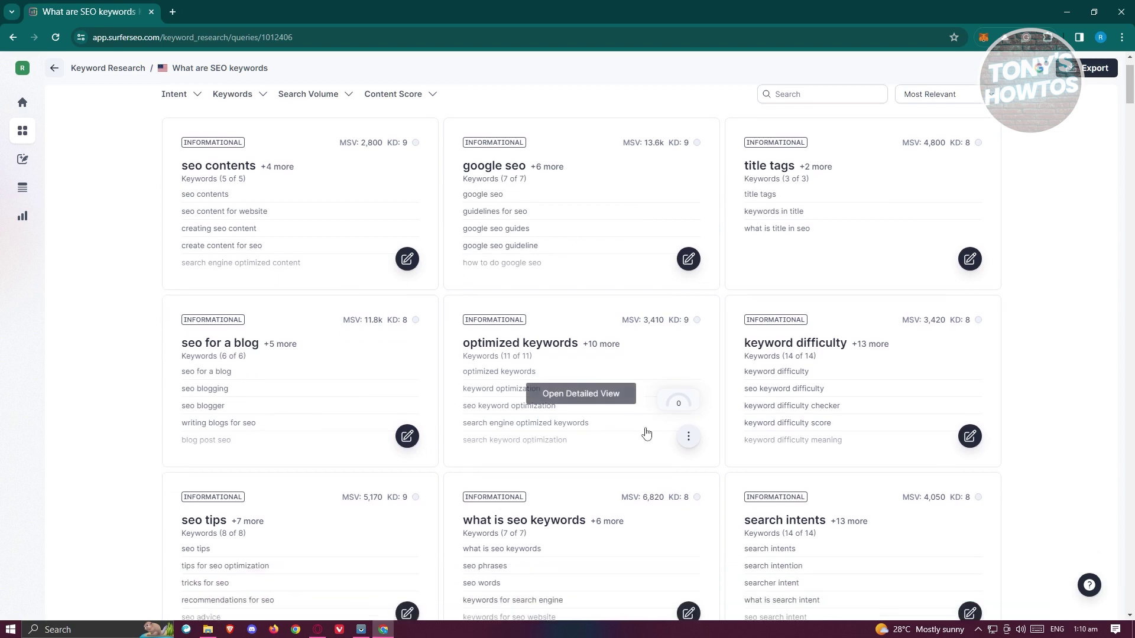
{"action": "scroll", "coordinate": [609, 467], "scroll_direction": "up", "scroll_amount": 1}
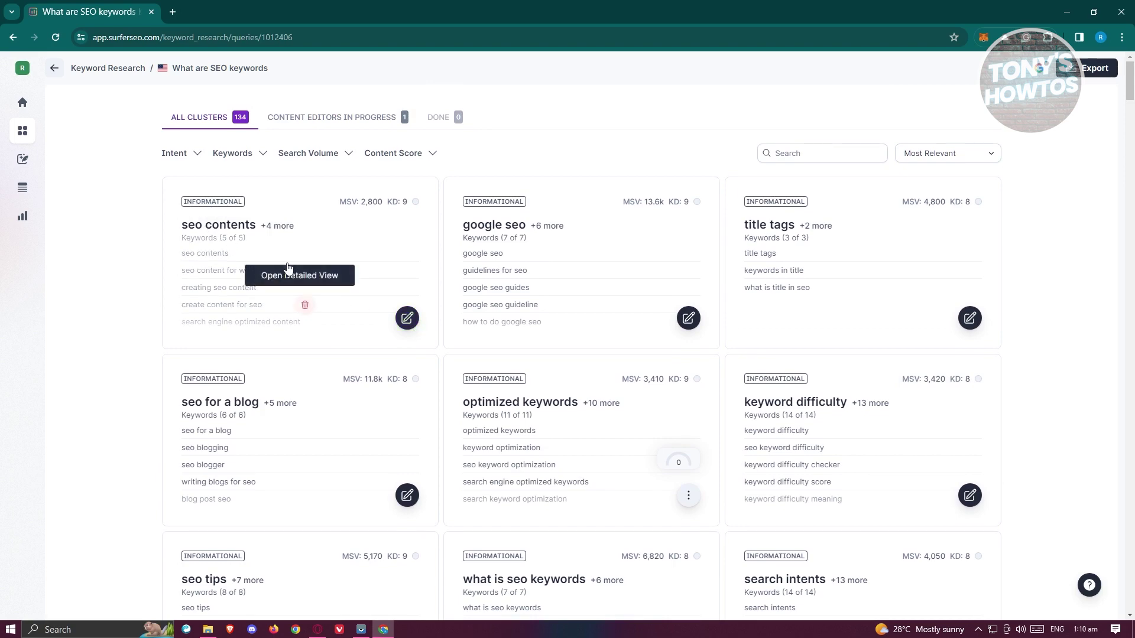
Review the seo contents cluster details, then list only clusters with Content Editors In Progress.
{"action": "left_click", "coordinate": [341, 283]}
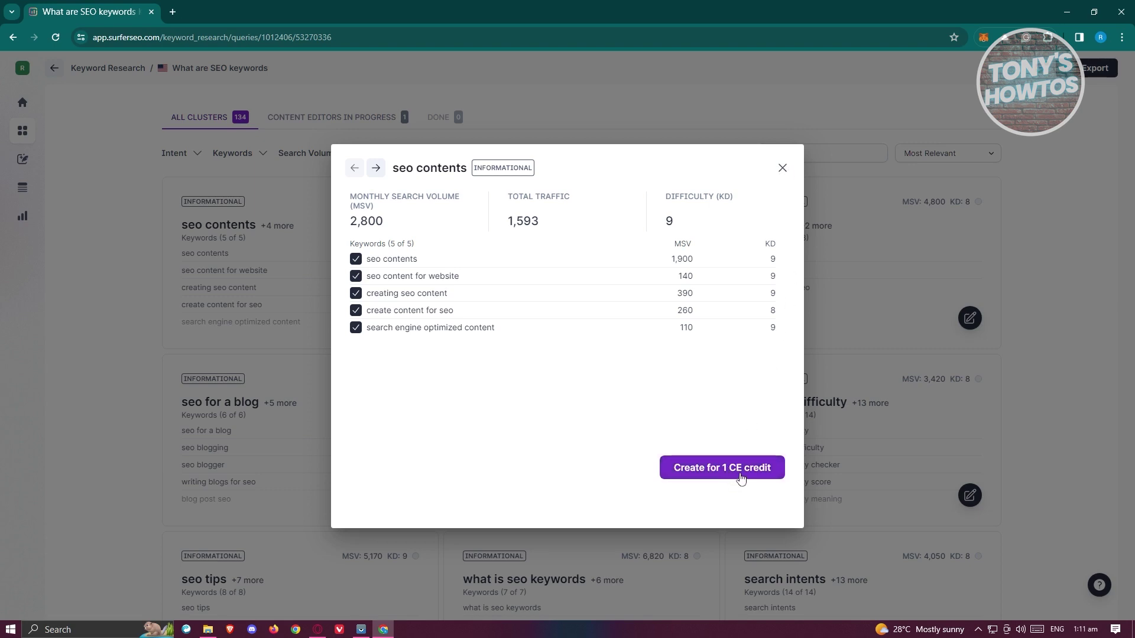
{"action": "left_click", "coordinate": [783, 168]}
{"action": "left_click", "coordinate": [367, 118]}
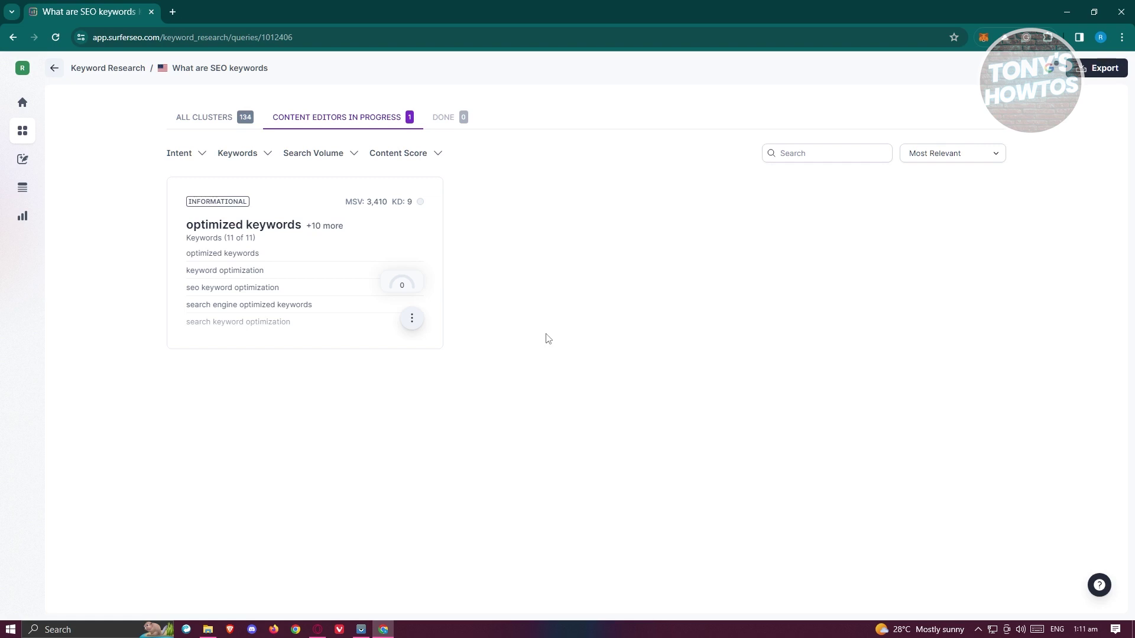
Inspect the optimized keywords cluster details and its actions, then show all 134 clusters again.
{"action": "mouse_move", "coordinate": [225, 269]}
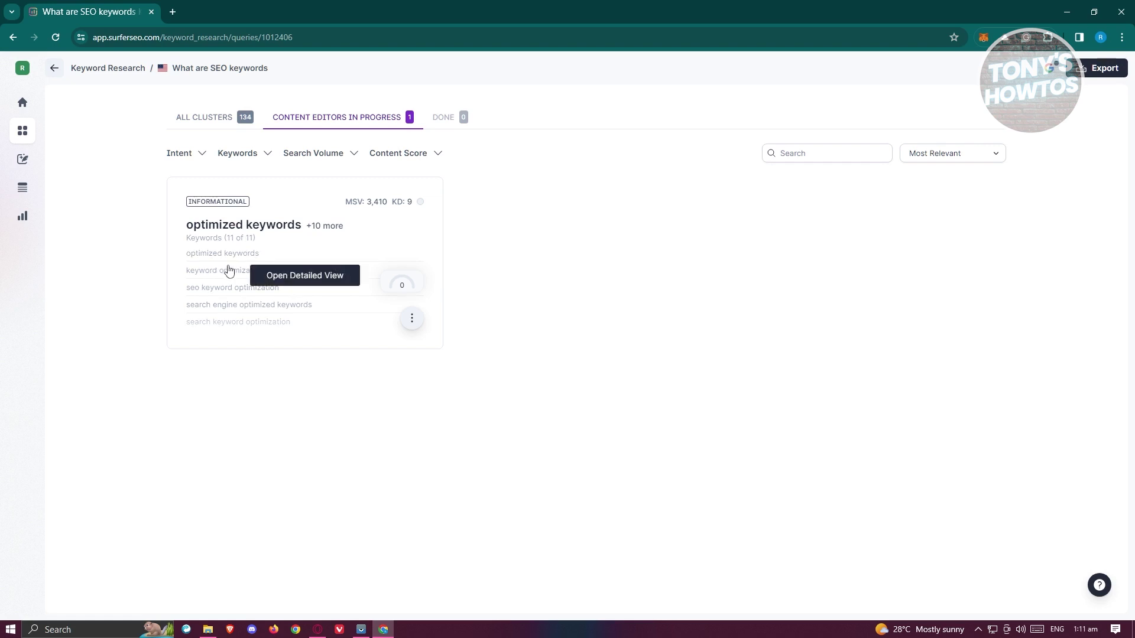
{"action": "left_click", "coordinate": [305, 277]}
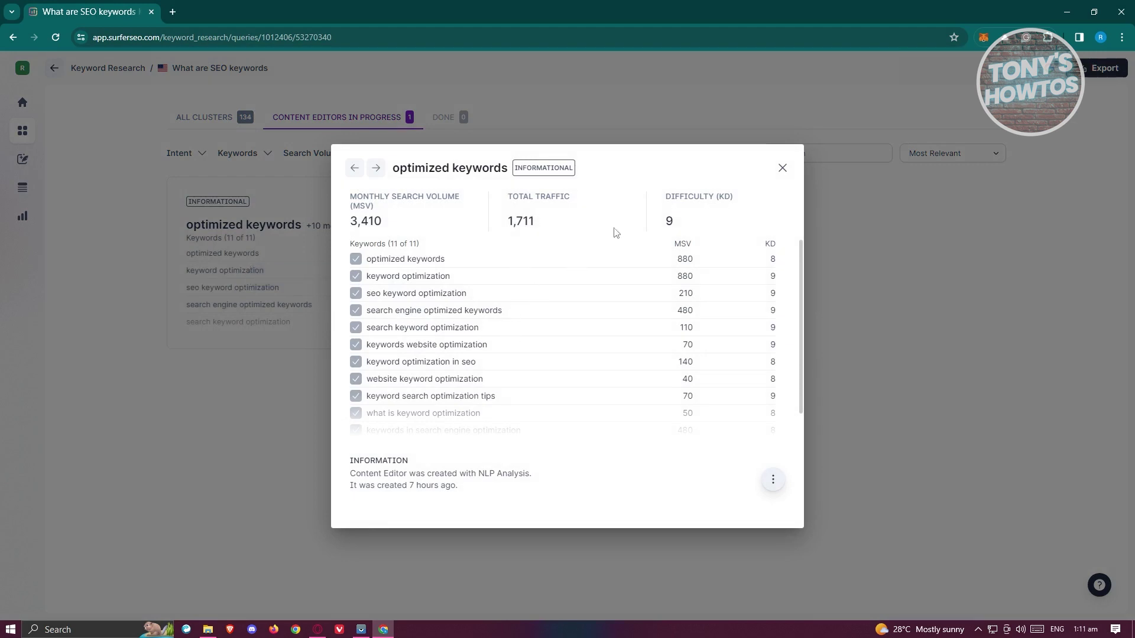
{"action": "left_click", "coordinate": [773, 480]}
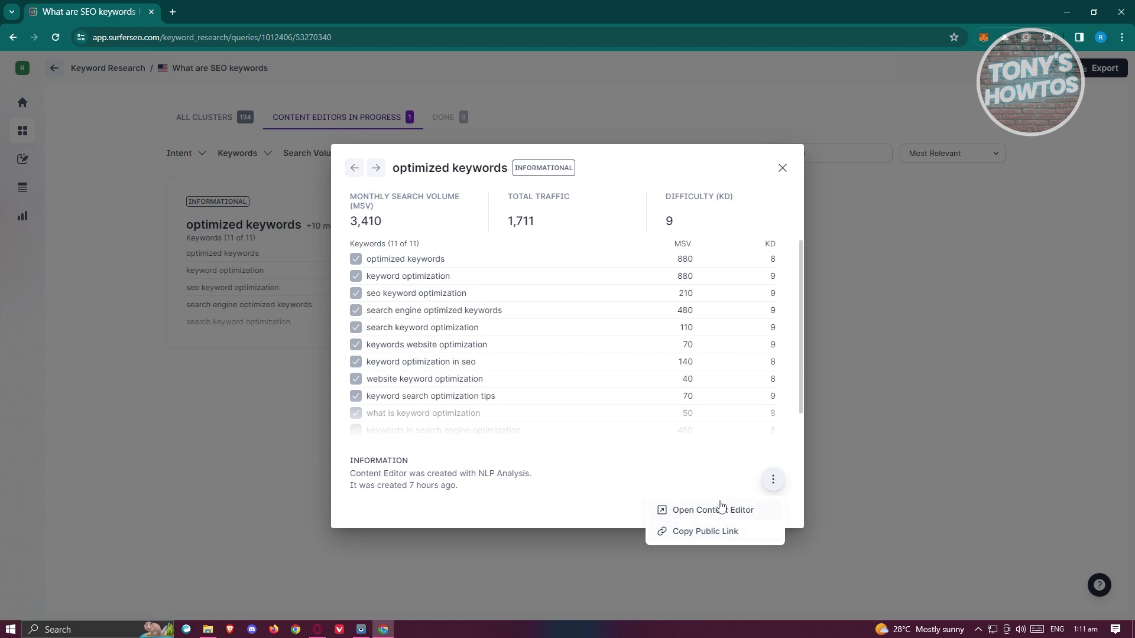
{"action": "left_click", "coordinate": [783, 169]}
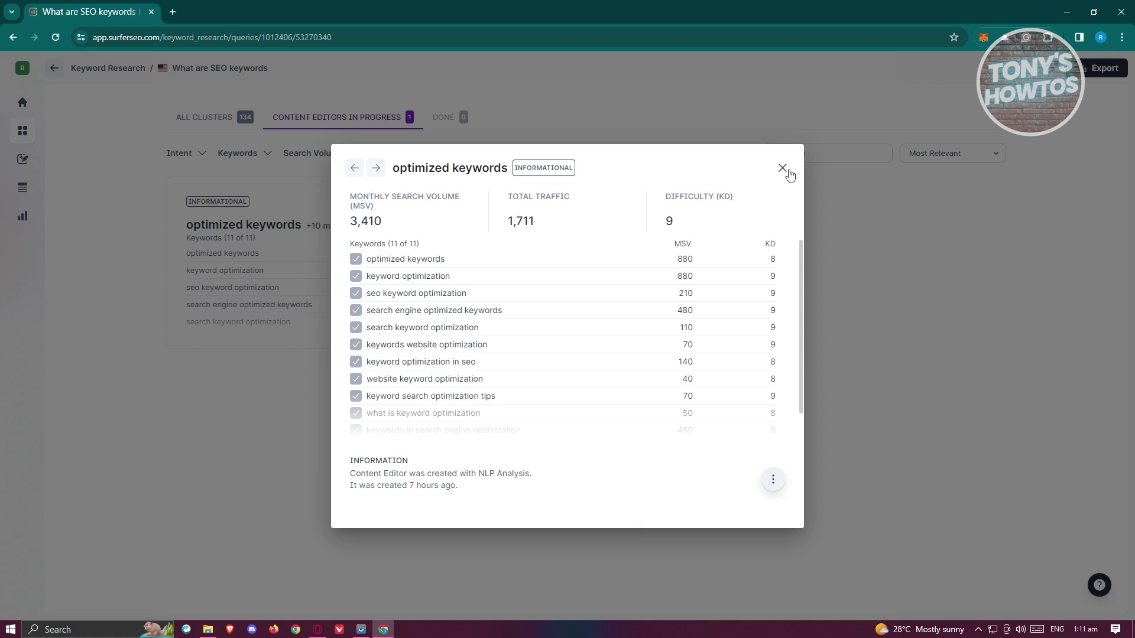
{"action": "left_click", "coordinate": [783, 169]}
{"action": "left_click", "coordinate": [217, 127]}
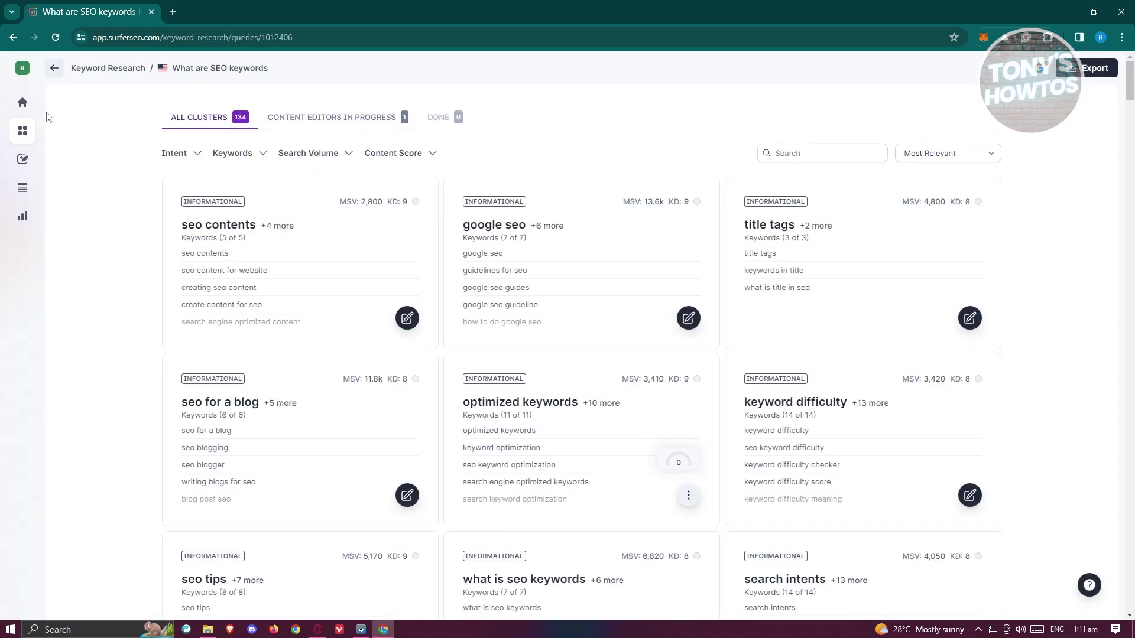
Go back to Keyword Research, dismiss the tour popup, and go to the Content Editor page.
{"action": "left_click", "coordinate": [21, 138]}
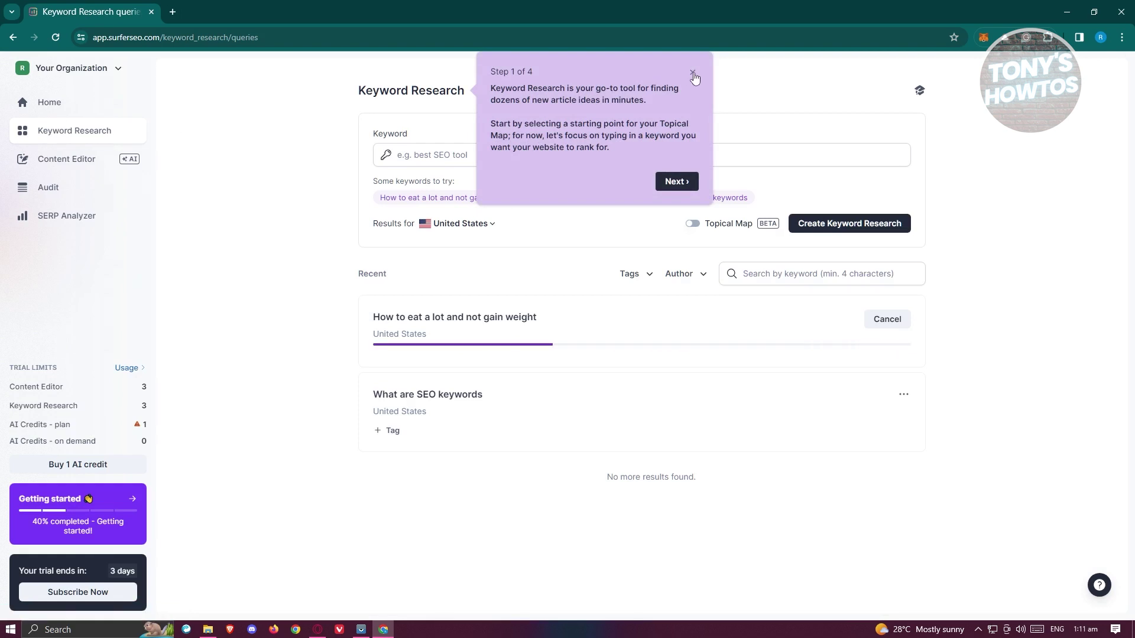
{"action": "left_click", "coordinate": [693, 72]}
{"action": "left_click", "coordinate": [62, 165]}
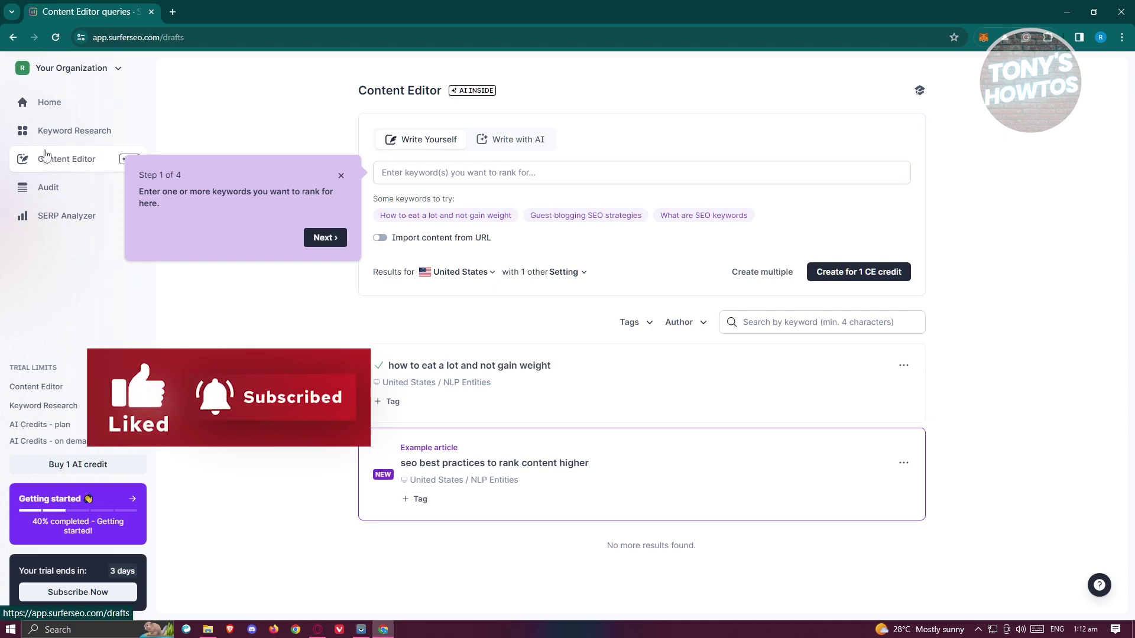
Open the 'how to eat a lot and not gain weight' draft in the editor.
{"action": "left_click", "coordinate": [507, 366]}
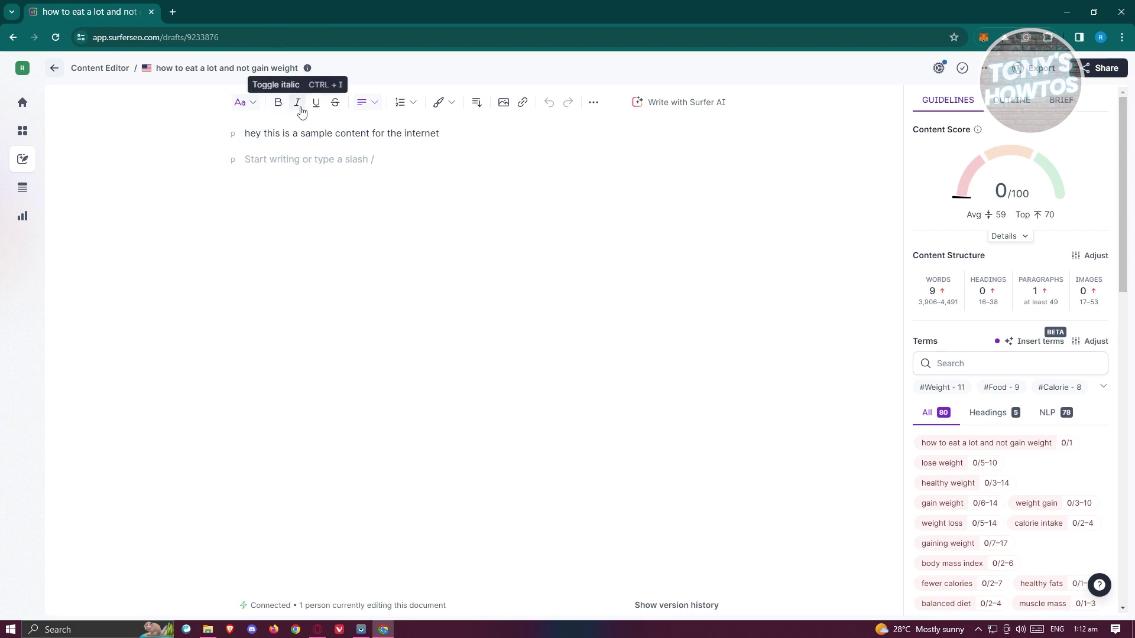
{"action": "left_click", "coordinate": [253, 103]}
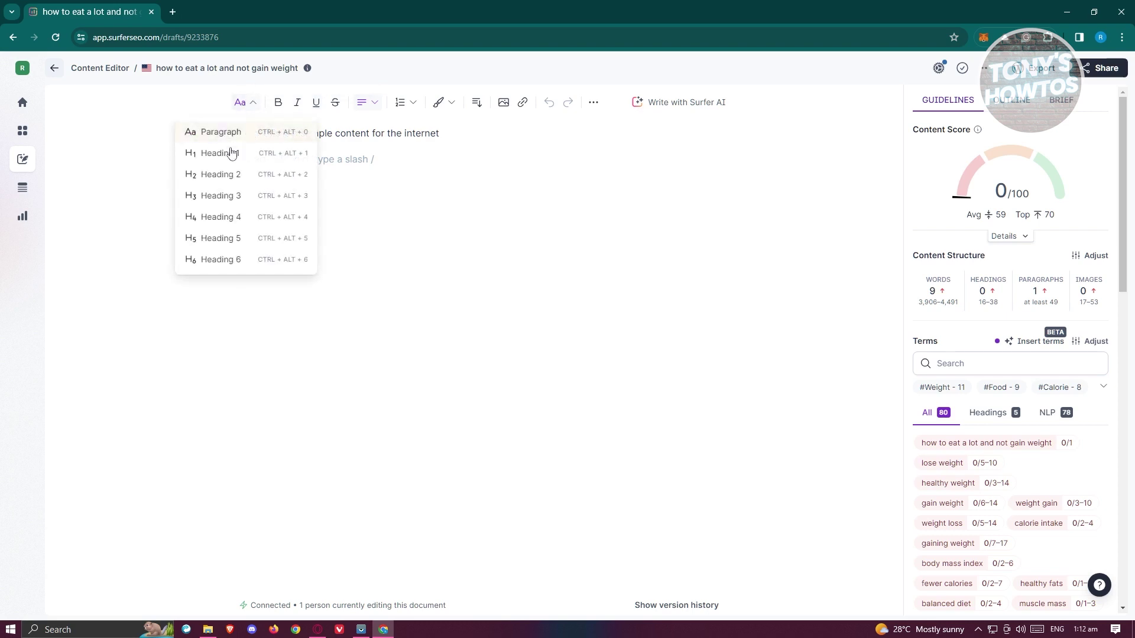
{"action": "mouse_move", "coordinate": [271, 157]}
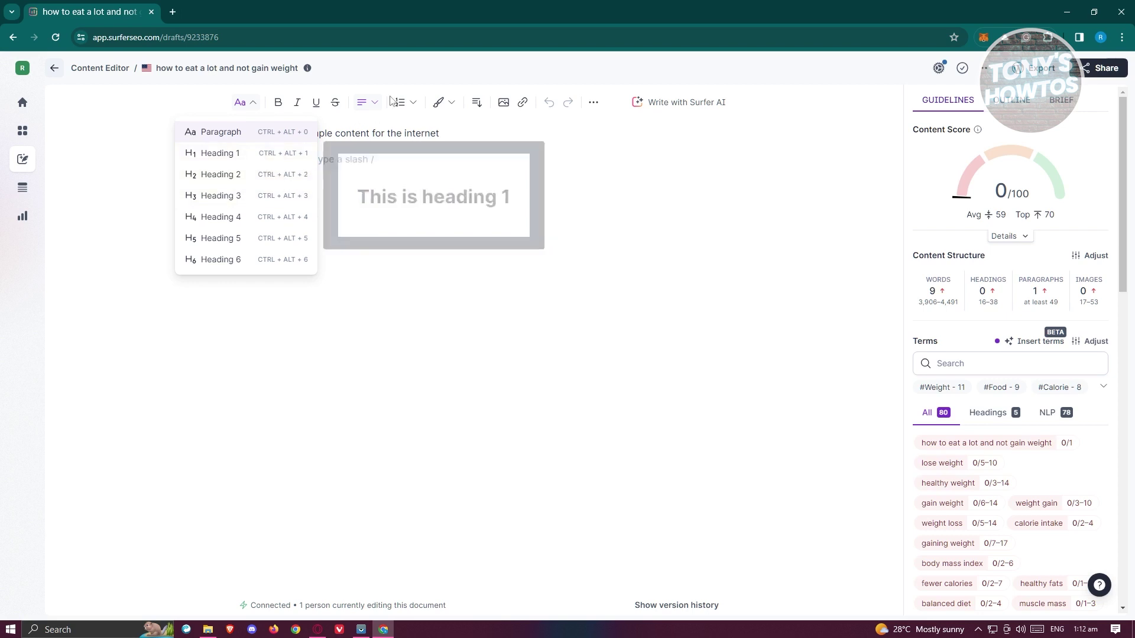
{"action": "left_click", "coordinate": [414, 103]}
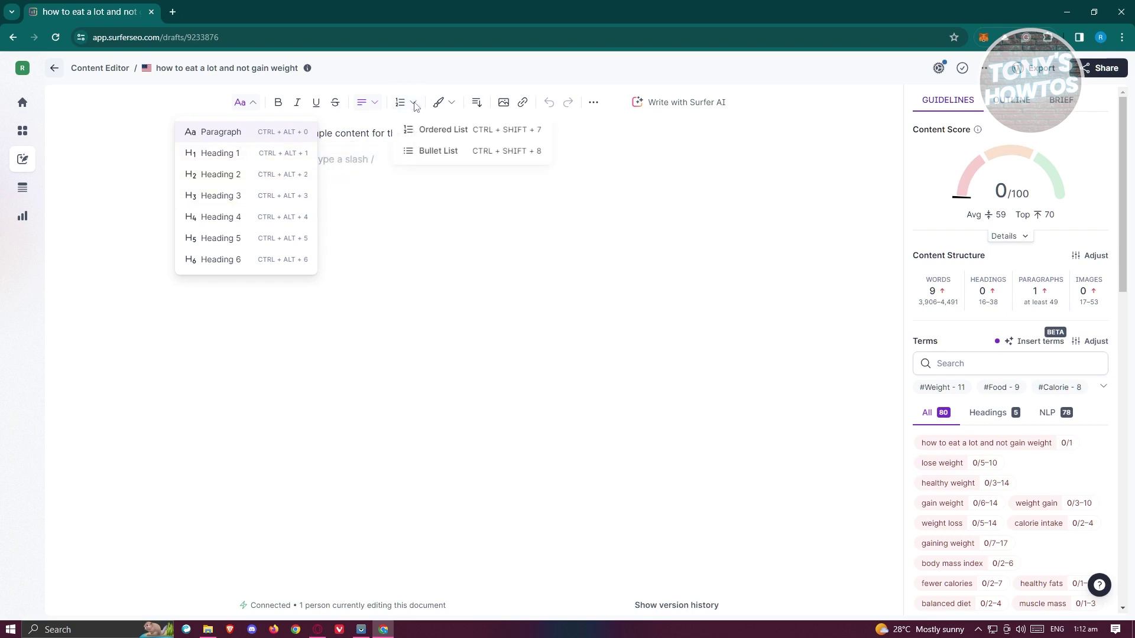
{"action": "left_click", "coordinate": [460, 102]}
{"action": "left_click", "coordinate": [452, 103]}
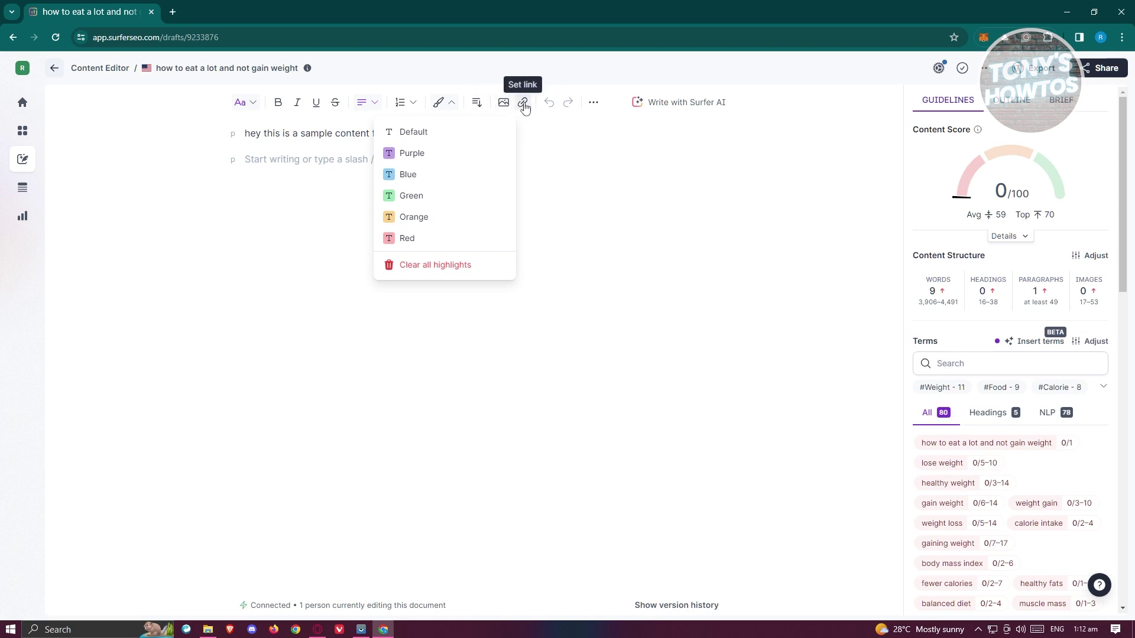
{"action": "left_click", "coordinate": [580, 156]}
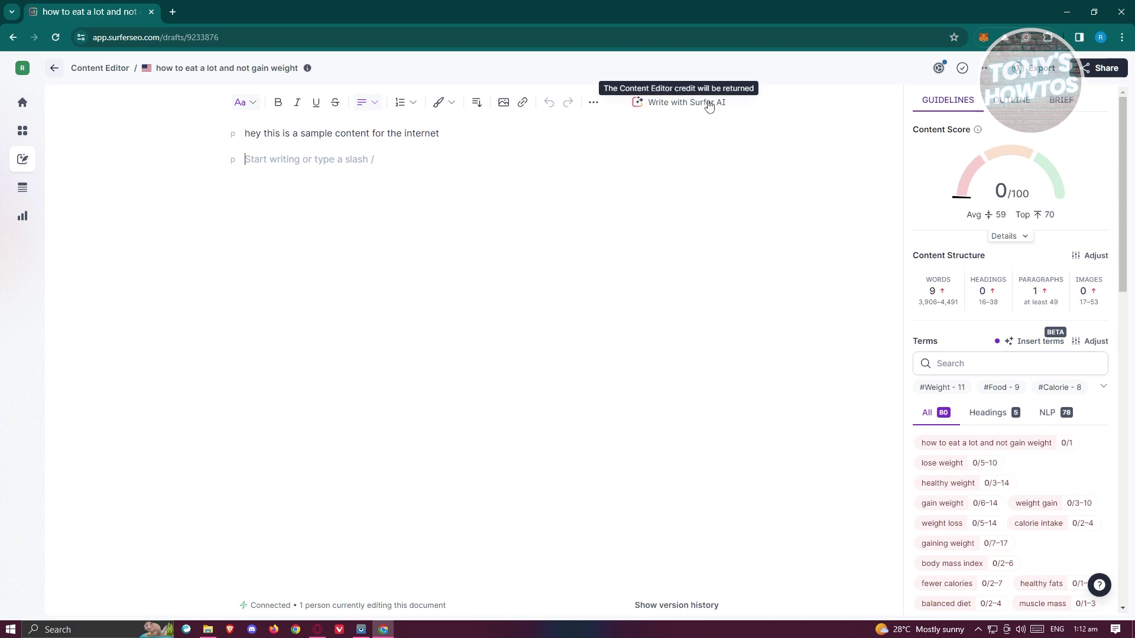
Return to the Content Editor drafts, dismiss the Step 1 of 4 tip, and reopen the 'how to eat a lot' draft.
{"action": "left_click", "coordinate": [27, 161]}
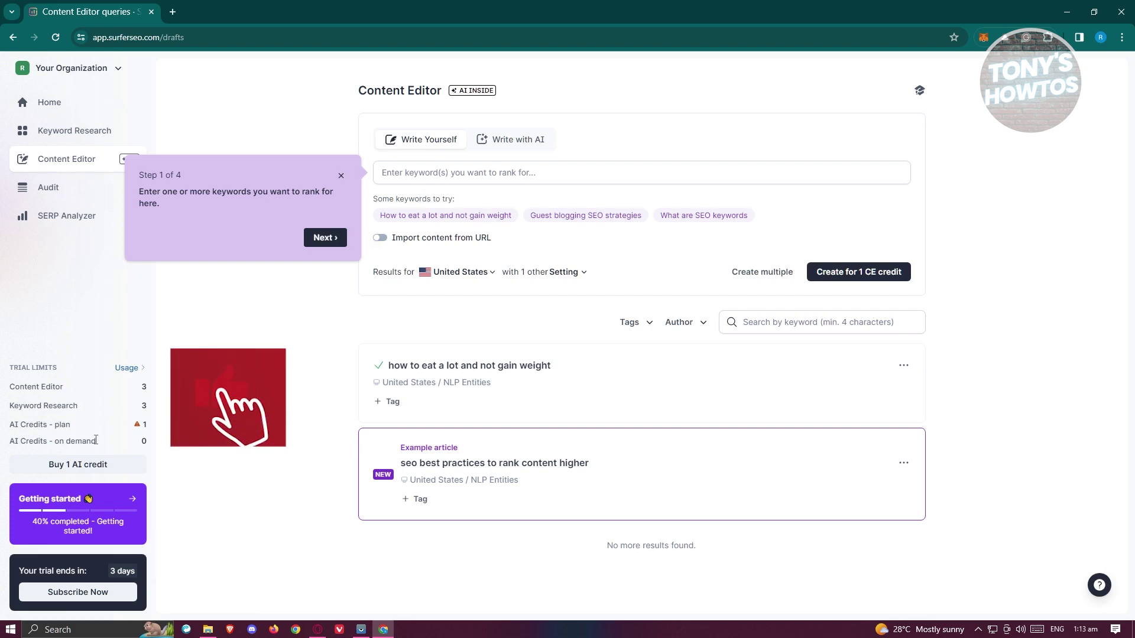
{"action": "left_click", "coordinate": [341, 175]}
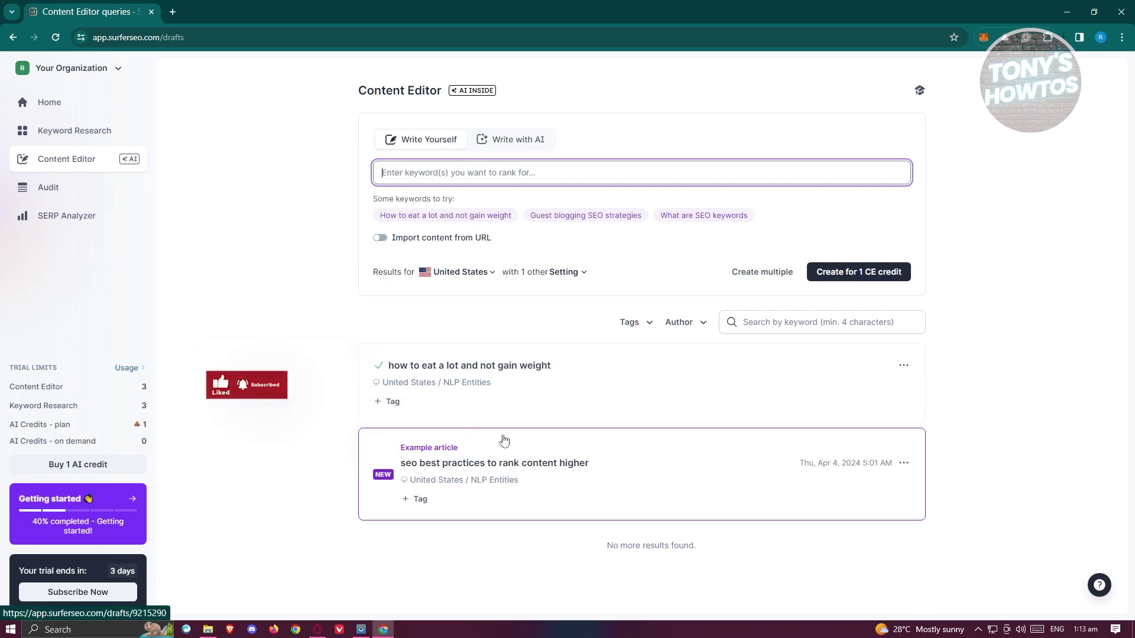
{"action": "left_click", "coordinate": [508, 378]}
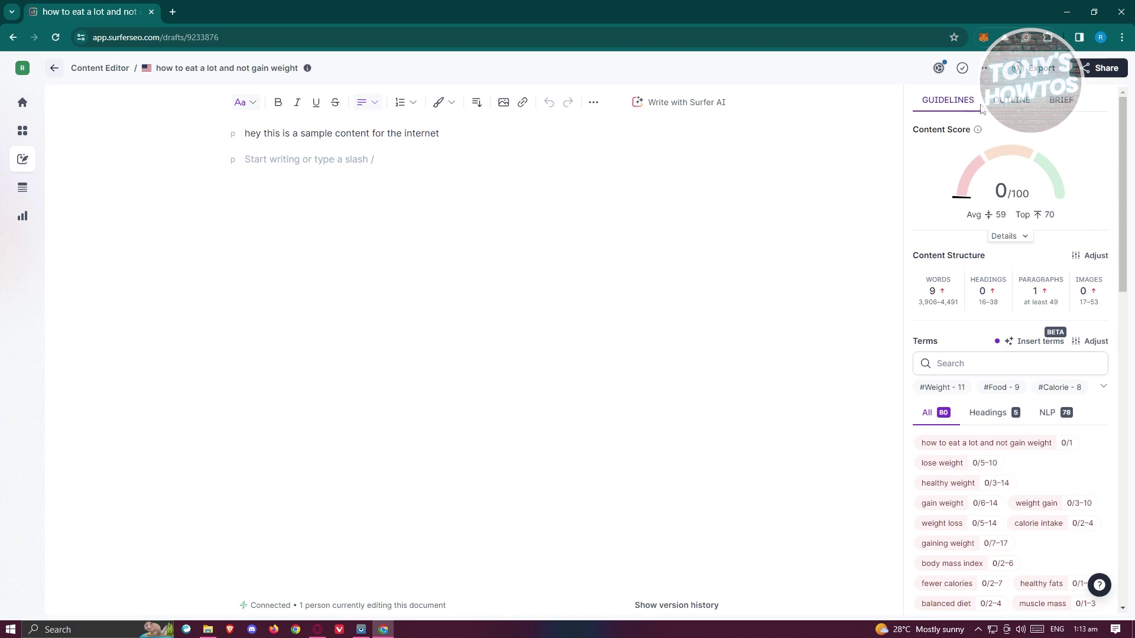
{"action": "mouse_move", "coordinate": [964, 198]}
{"action": "mouse_move", "coordinate": [1053, 180]}
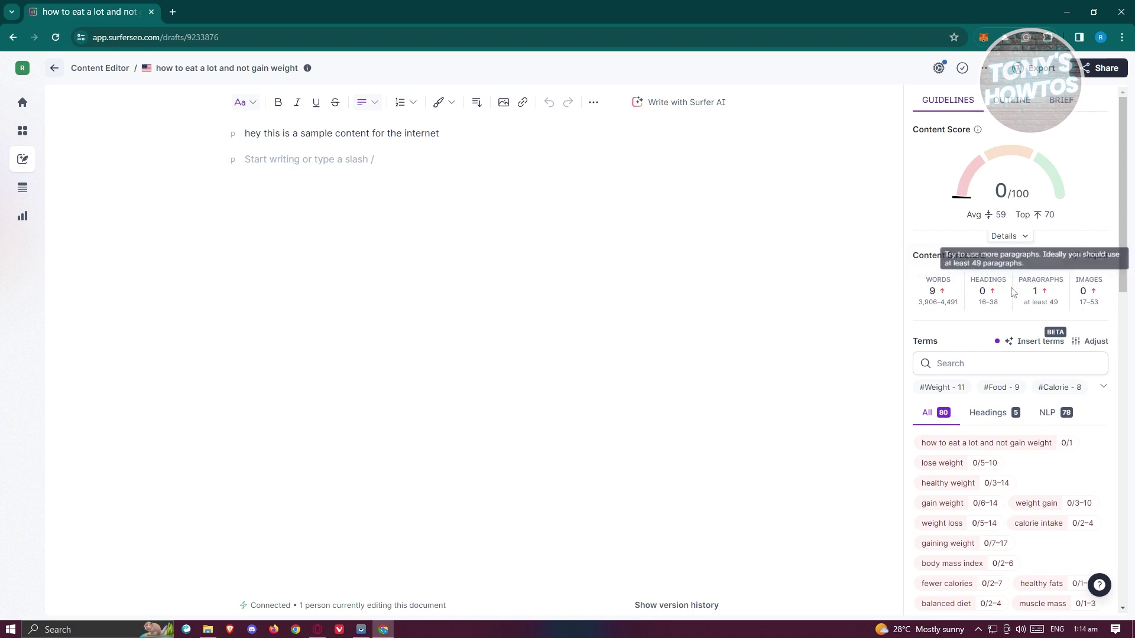
{"action": "left_click_drag", "start_coordinate": [959, 302], "coordinate": [915, 304]}
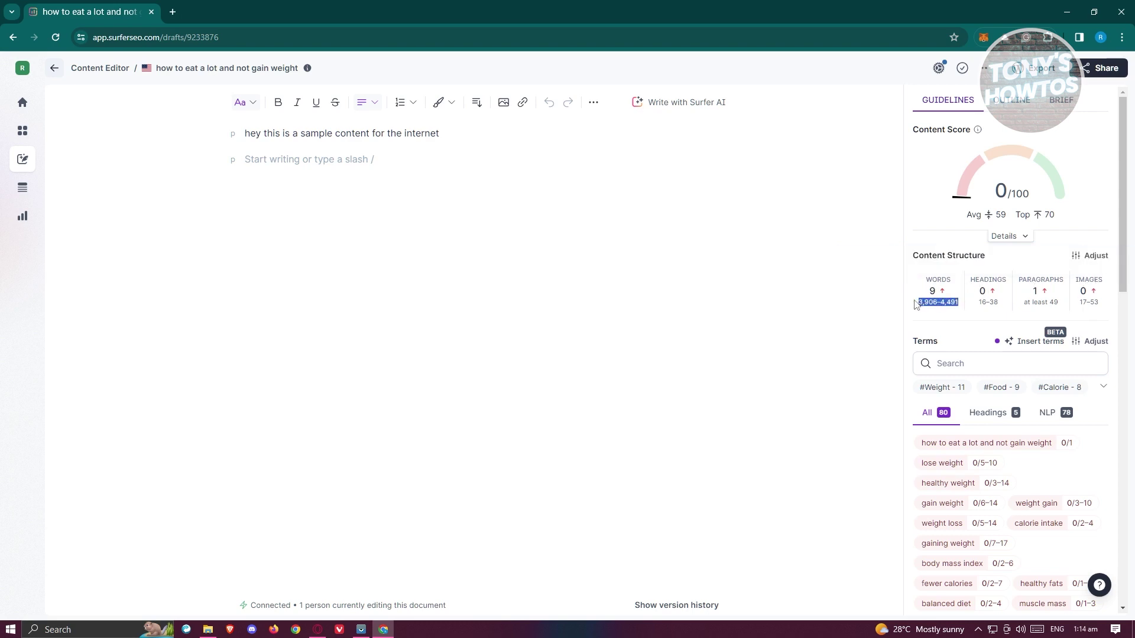
{"action": "left_click_drag", "start_coordinate": [999, 302], "coordinate": [983, 304]}
{"action": "left_click_drag", "start_coordinate": [1061, 303], "coordinate": [1026, 301]}
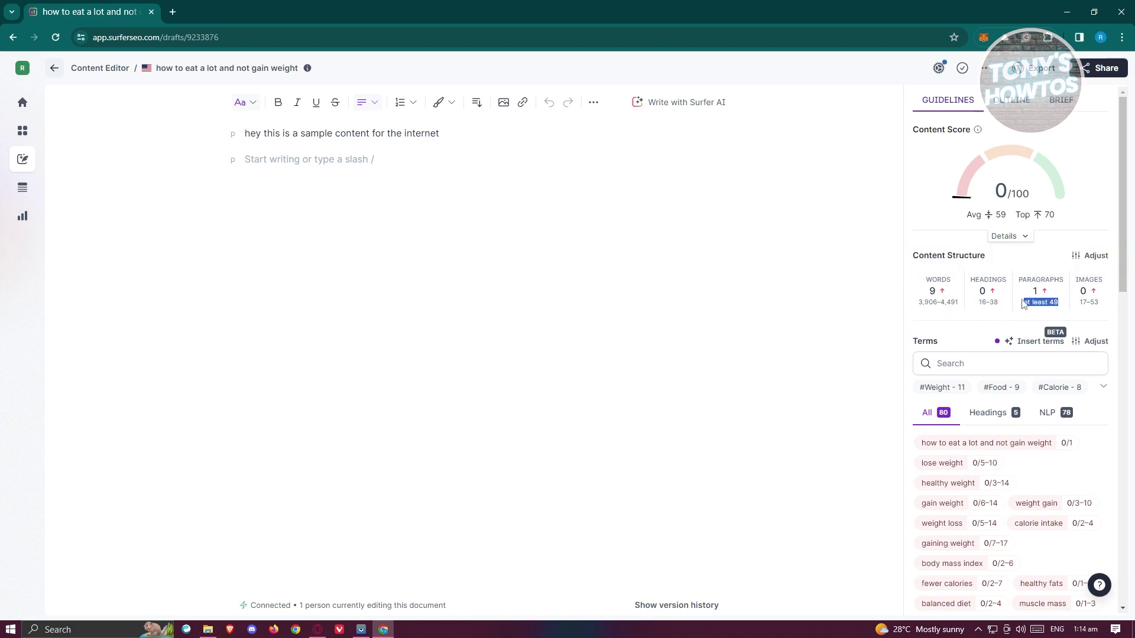
{"action": "left_click_drag", "start_coordinate": [1102, 304], "coordinate": [1079, 303]}
{"action": "scroll", "coordinate": [945, 290], "scroll_direction": "down", "scroll_amount": 2}
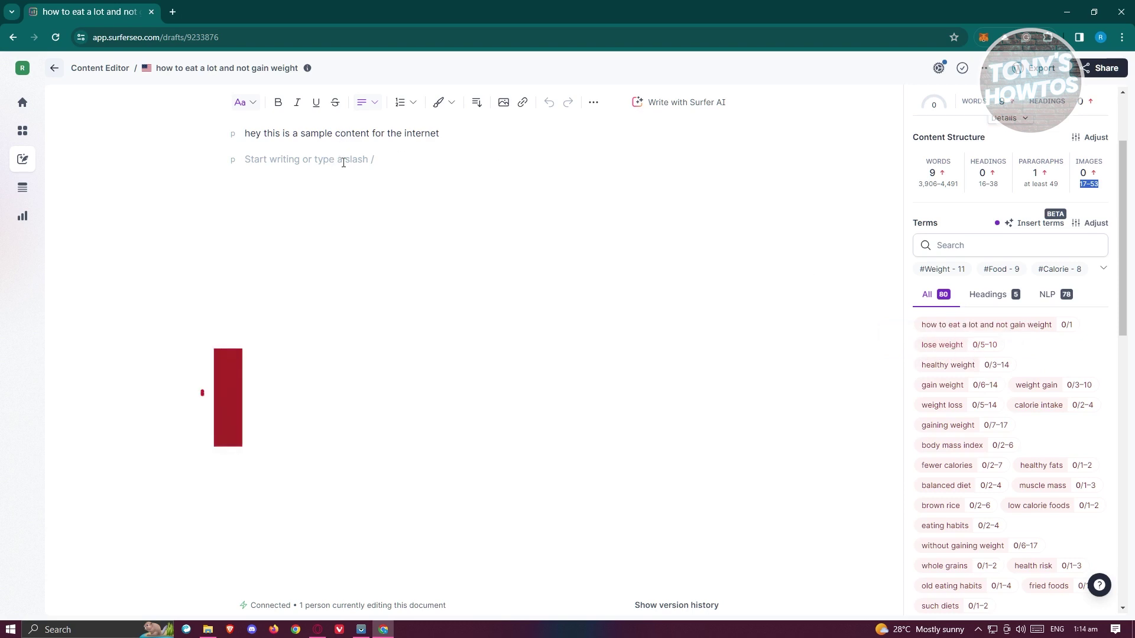
{"action": "scroll", "coordinate": [956, 394], "scroll_direction": "down", "scroll_amount": 8}
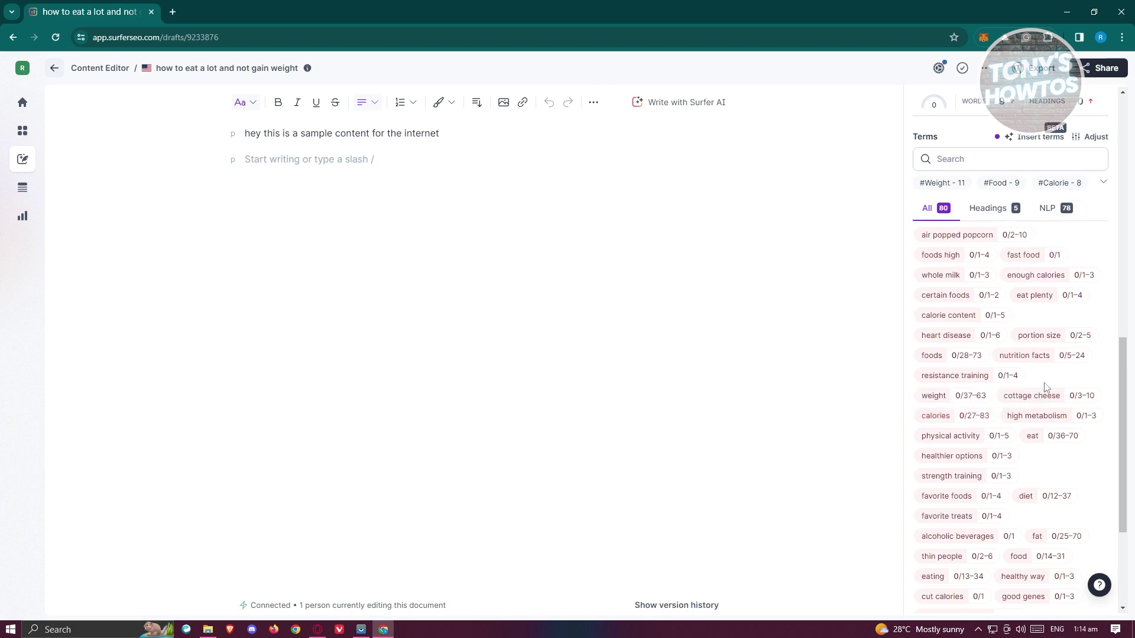
{"action": "scroll", "coordinate": [1037, 432], "scroll_direction": "down", "scroll_amount": 3}
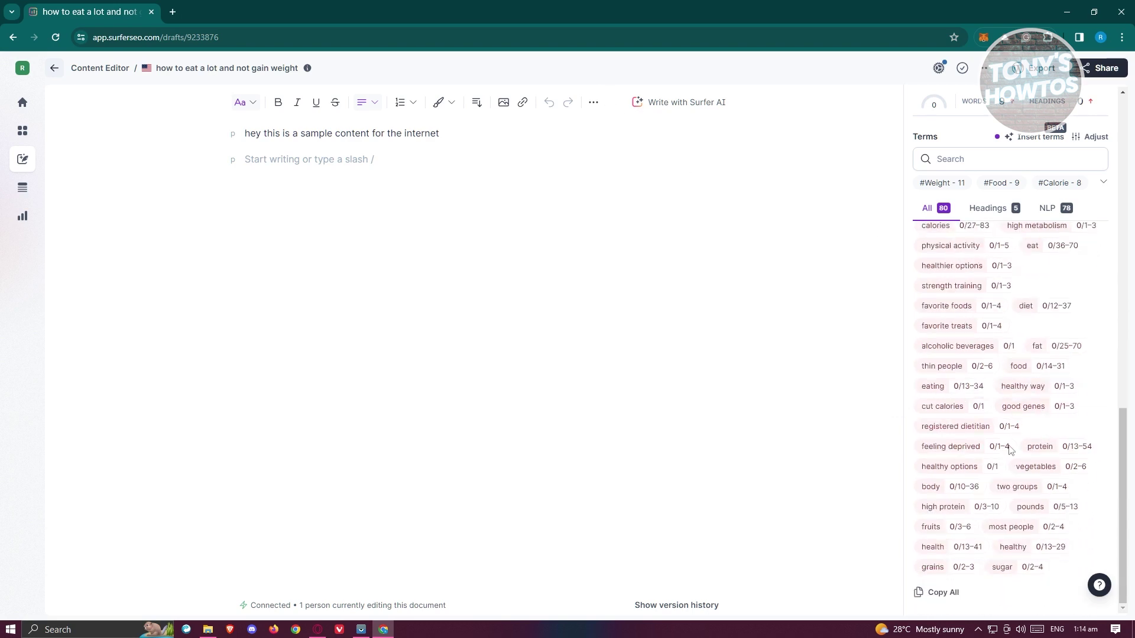
{"action": "scroll", "coordinate": [1008, 550], "scroll_direction": "up", "scroll_amount": 10}
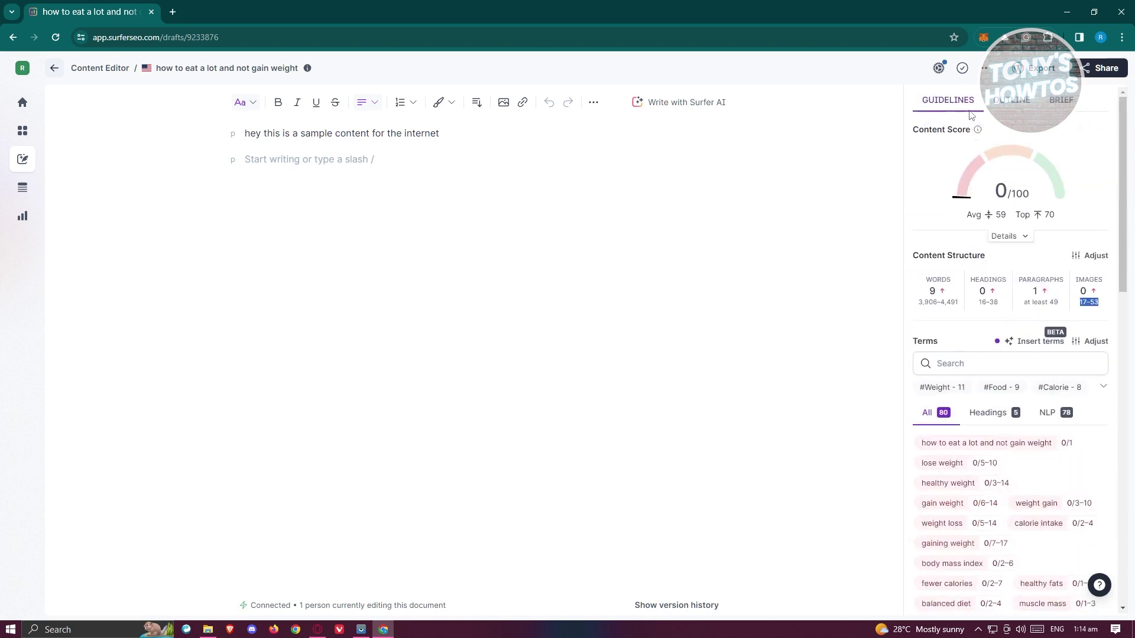
{"action": "left_click", "coordinate": [1009, 102]}
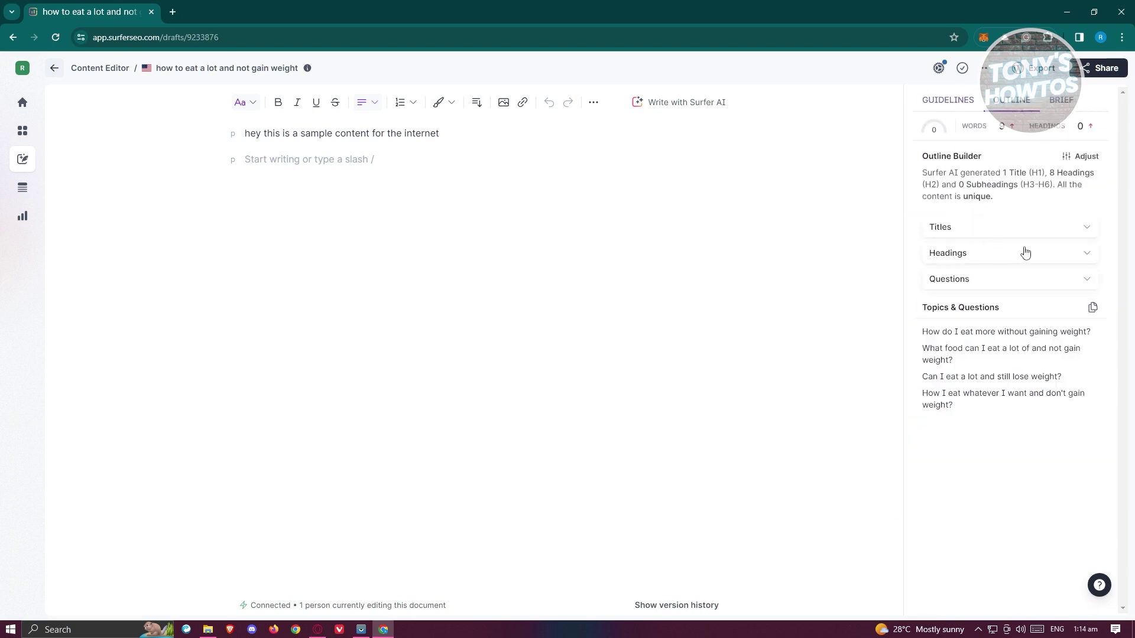
{"action": "left_click", "coordinate": [1086, 228]}
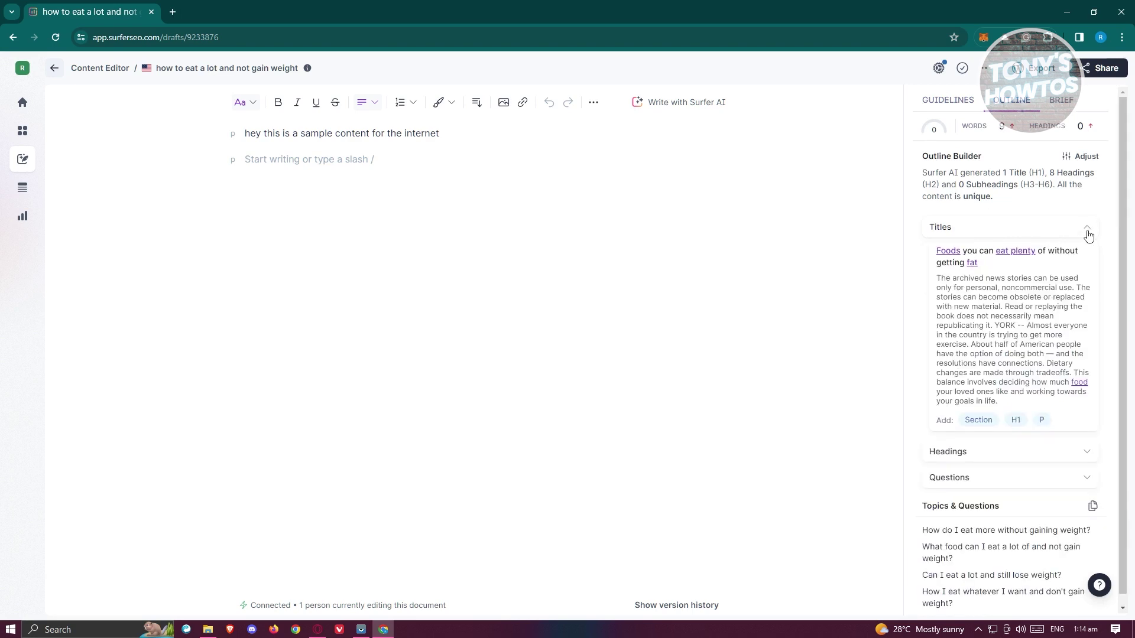
{"action": "left_click", "coordinate": [1087, 232]}
{"action": "left_click", "coordinate": [1030, 253]}
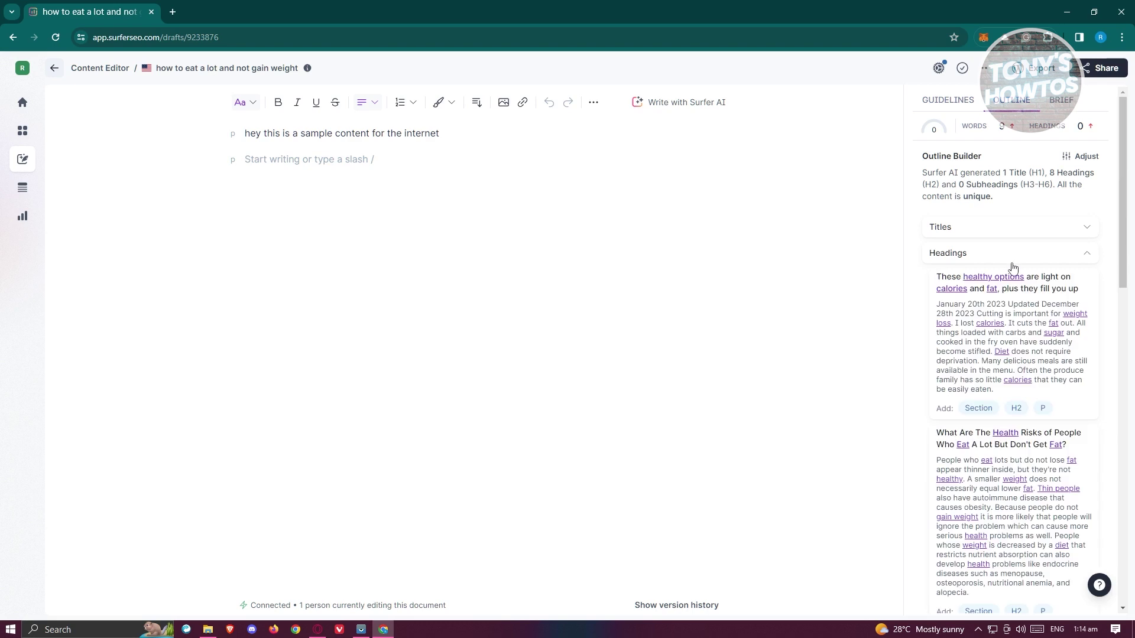
{"action": "left_click", "coordinate": [1018, 252]}
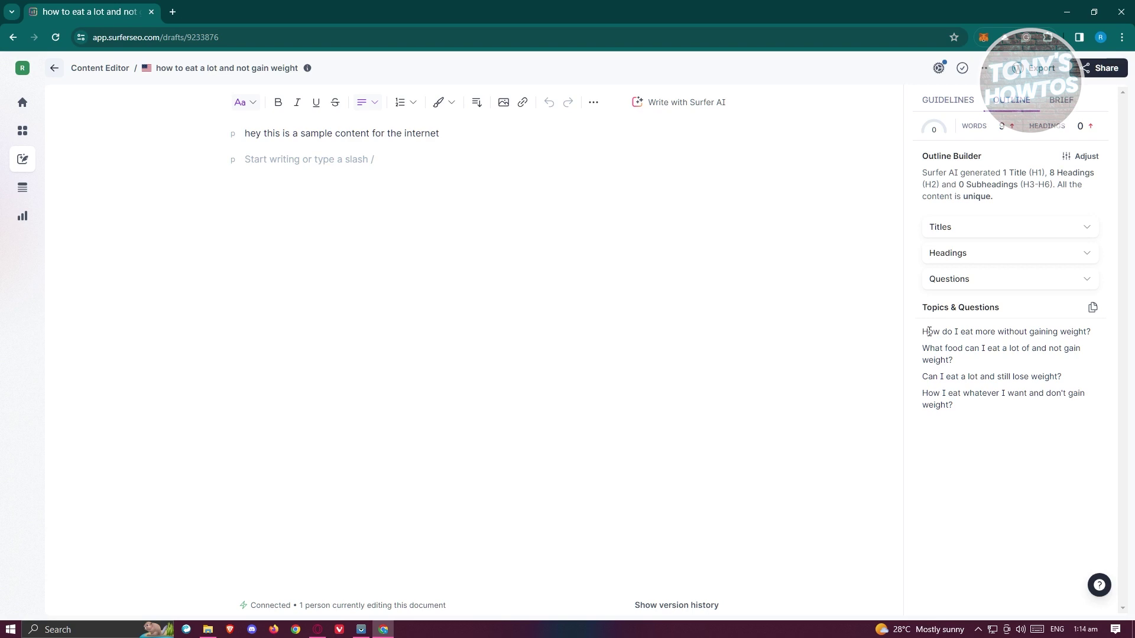
{"action": "left_click", "coordinate": [1061, 100]}
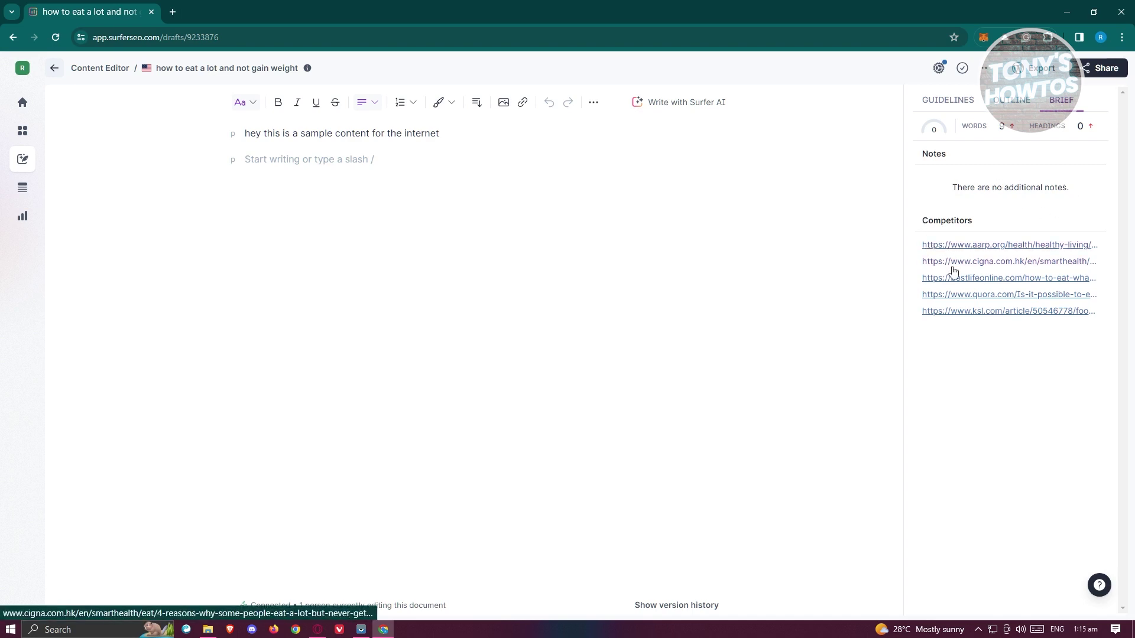
{"action": "left_click", "coordinate": [958, 110]}
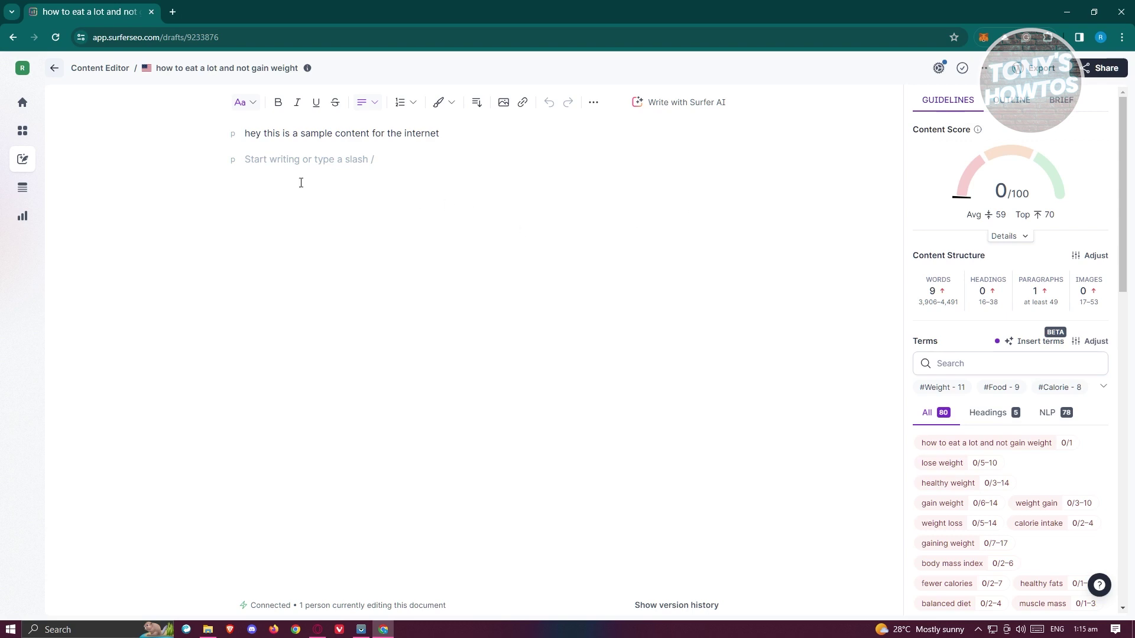